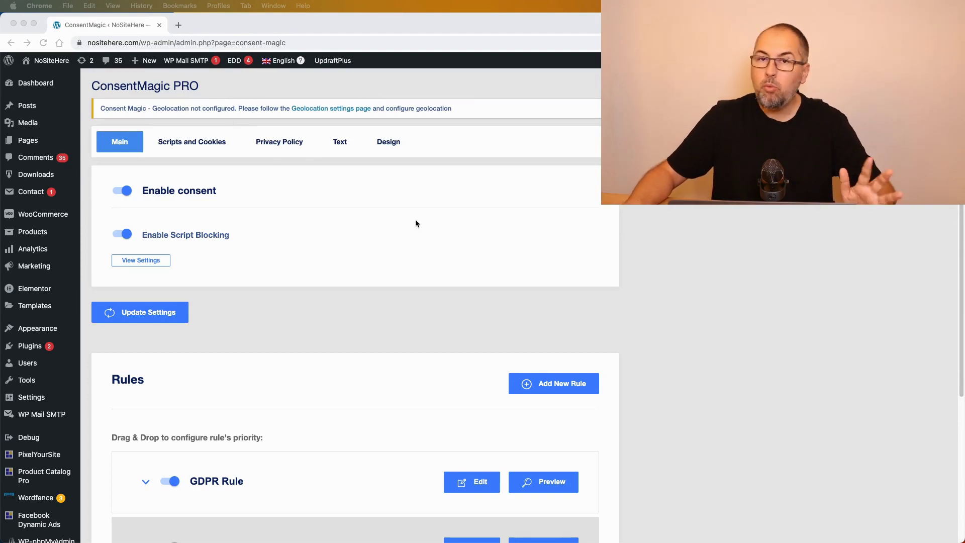
- Scroll the WordPress admin page to find the ConsentMagic geolocation notice
scroll(415, 221, "down", 1)
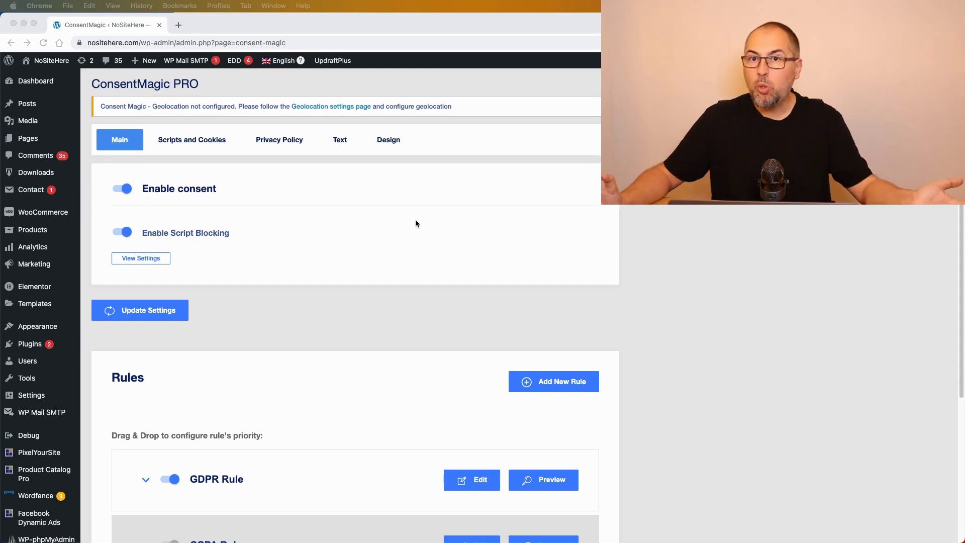
scroll(416, 221, "down", 5)
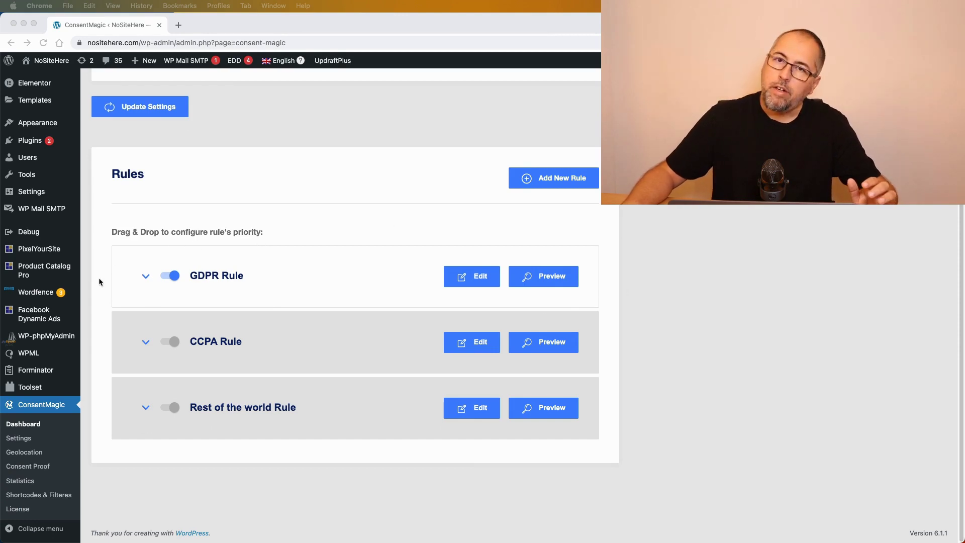
scroll(336, 217, "up", 8)
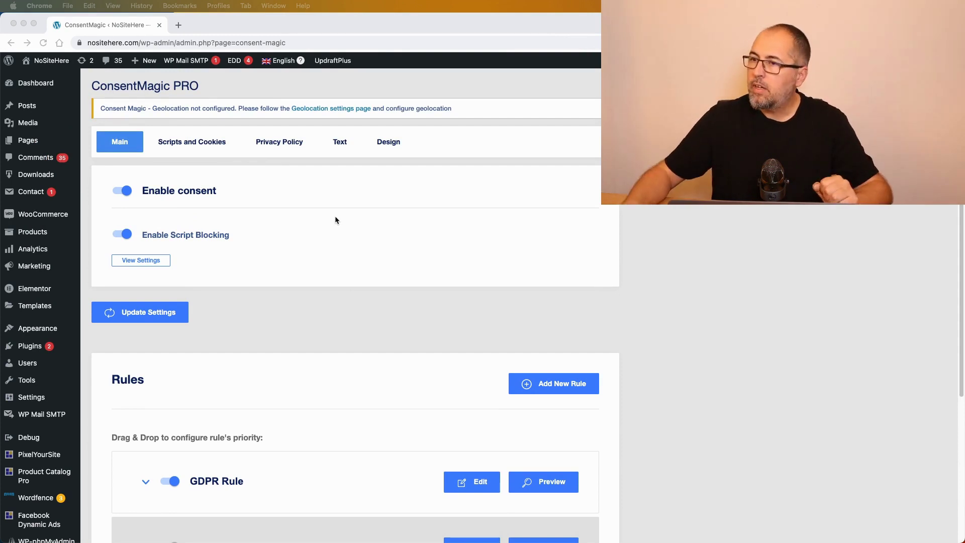
left_click(313, 125)
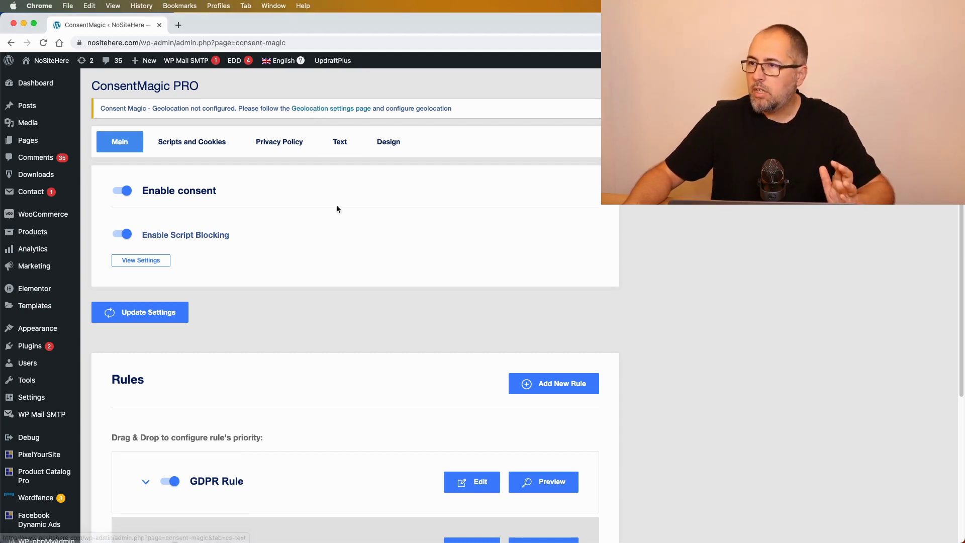
scroll(336, 210, "down", 5)
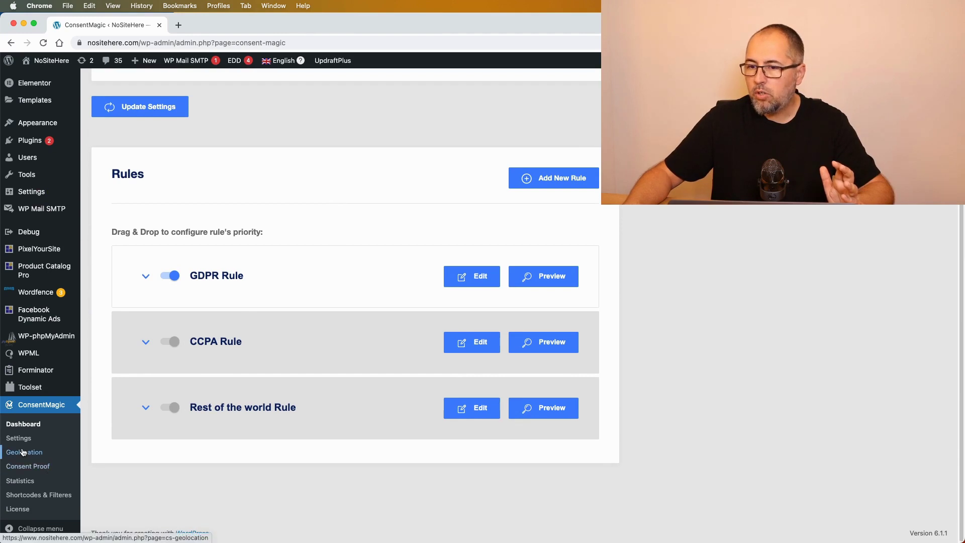
scroll(265, 255, "up", 5)
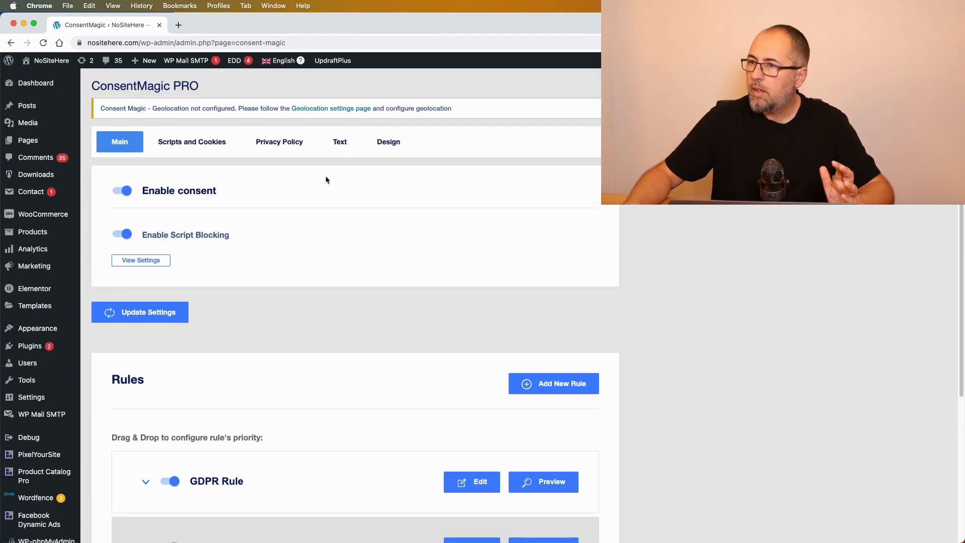
- Go to the Geolocation settings page and show 'Instructions for create MaxMind License key'
left_click(327, 109)
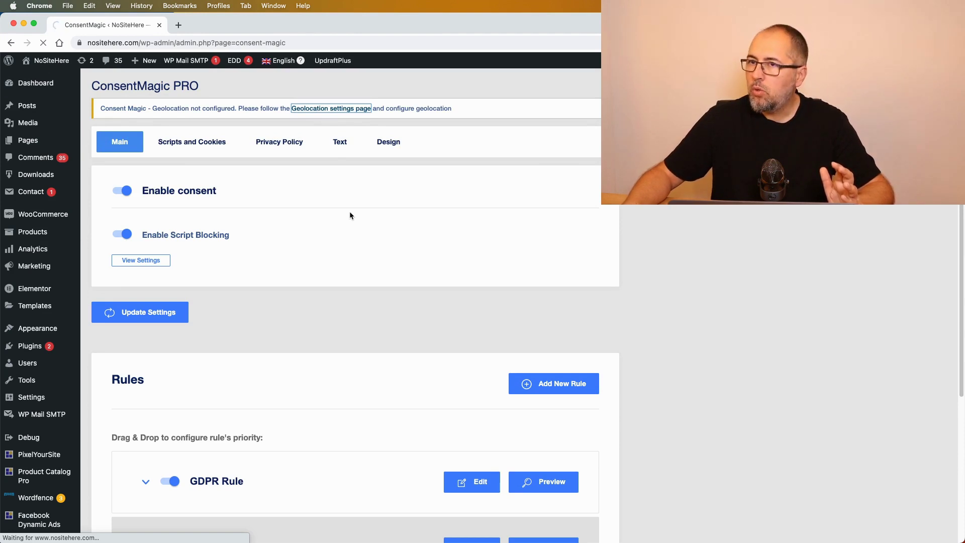
scroll(350, 214, "down", 5)
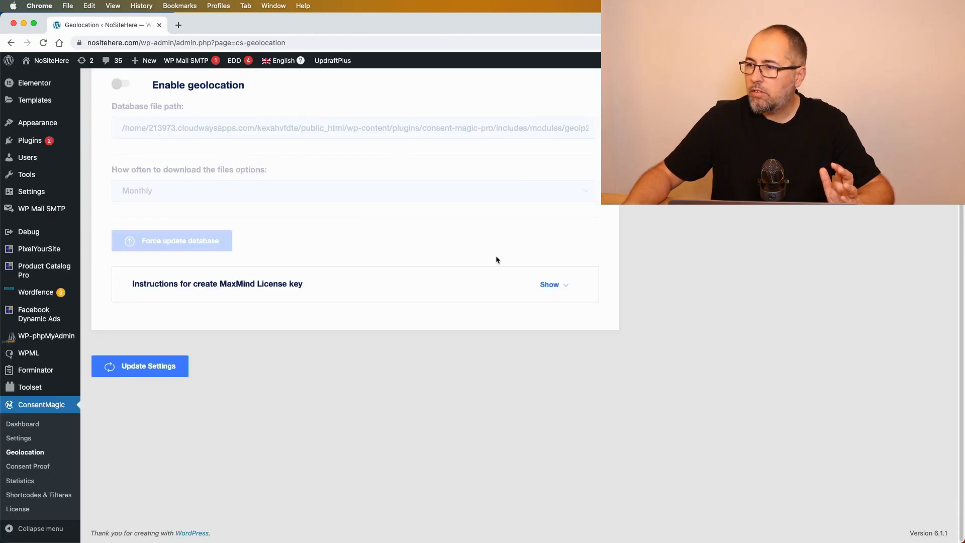
left_click(550, 285)
scroll(347, 267, "down", 2)
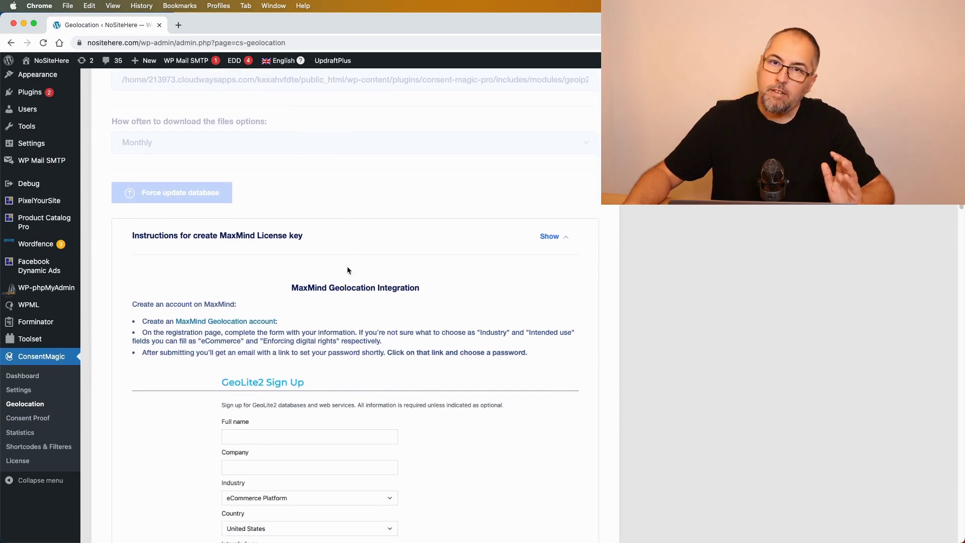
scroll(347, 268, "down", 2)
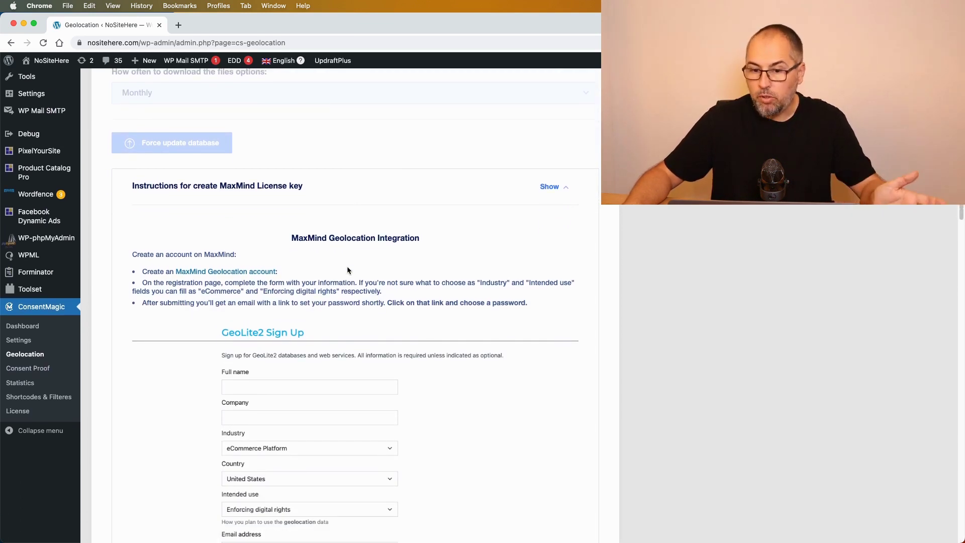
scroll(347, 270, "down", 1)
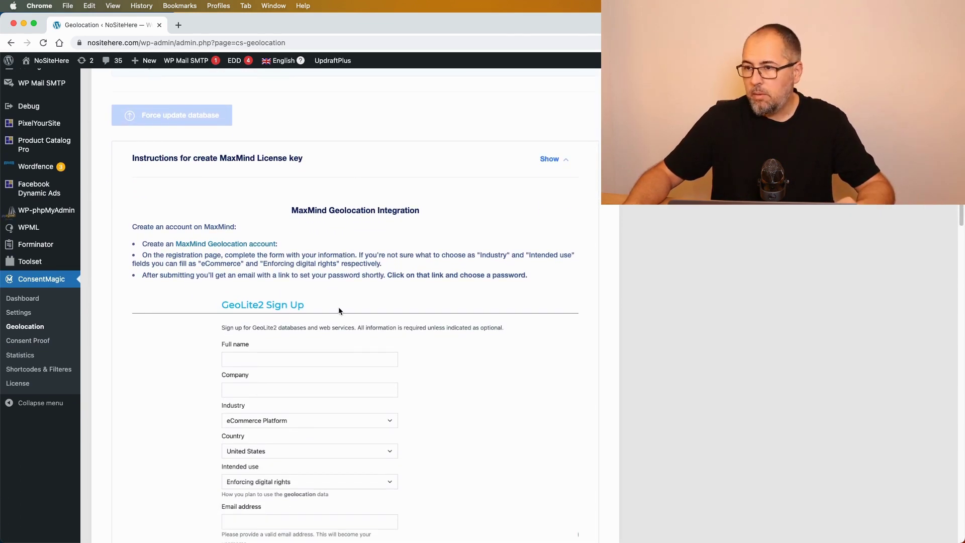
scroll(339, 307, "down", 15)
scroll(337, 306, "down", 10)
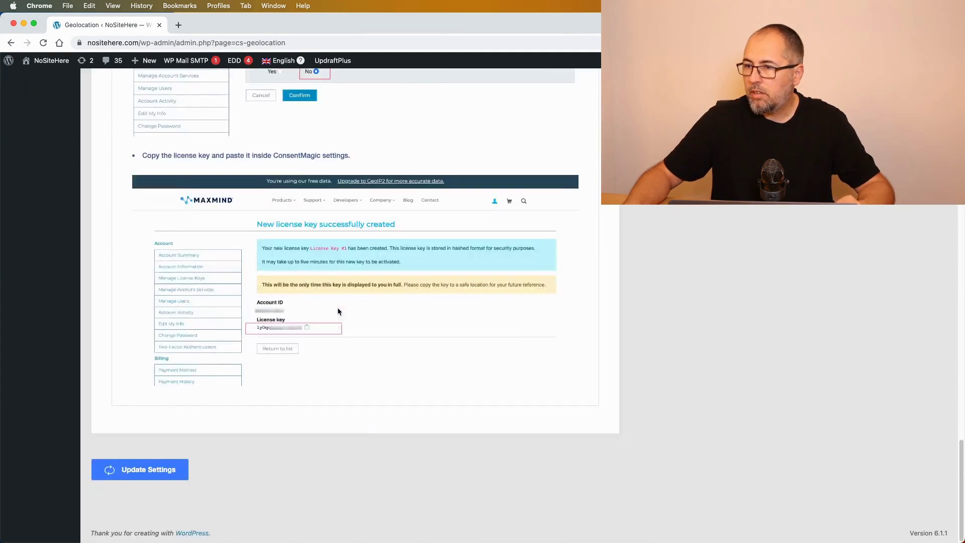
scroll(337, 307, "up", 20)
scroll(333, 304, "up", 10)
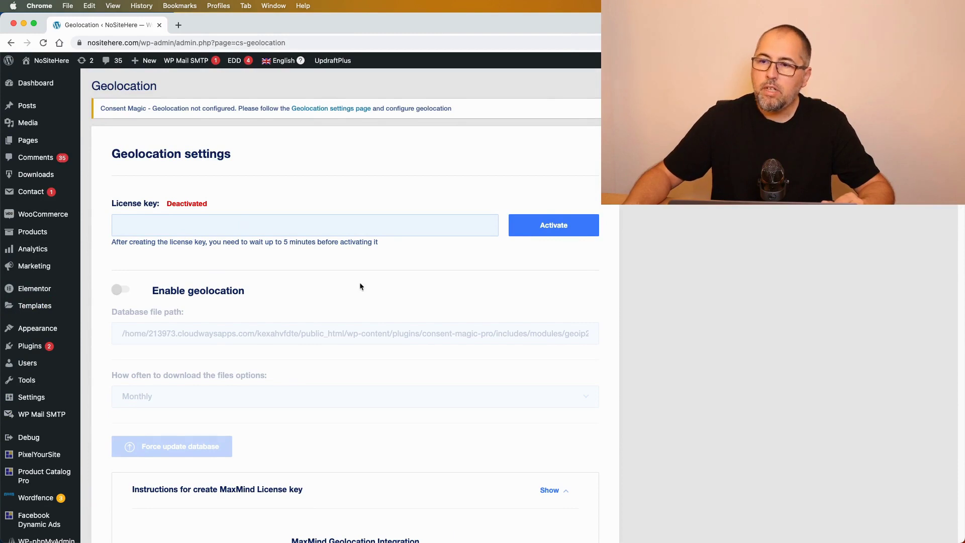
- Select the License key field and dismiss its autofill suggestions
left_click(228, 224)
left_click(407, 277)
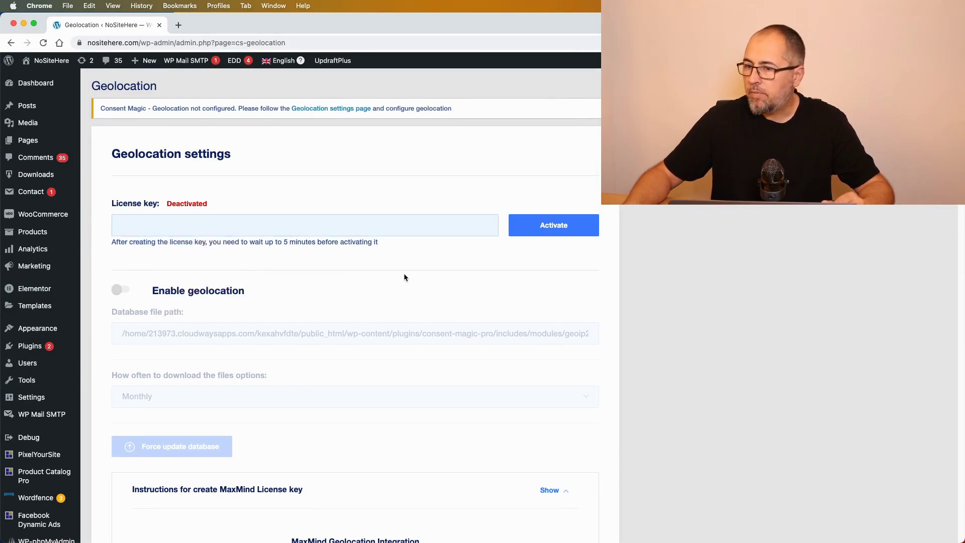
scroll(403, 273, "down", 10)
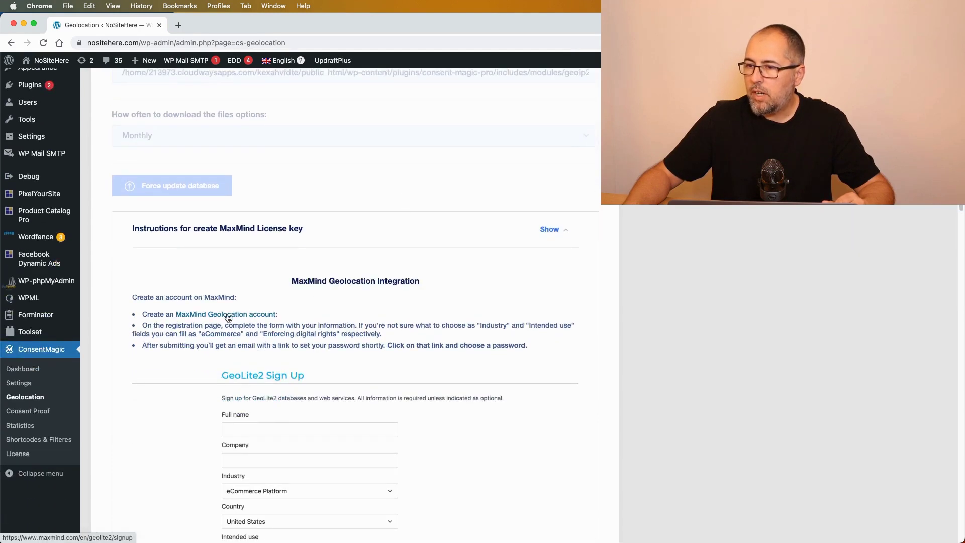
- On the MaxMind GeoLite2 sign-up form, choose industry eCommerce/Retail and intended use Enforcing digital rights
left_click(232, 314)
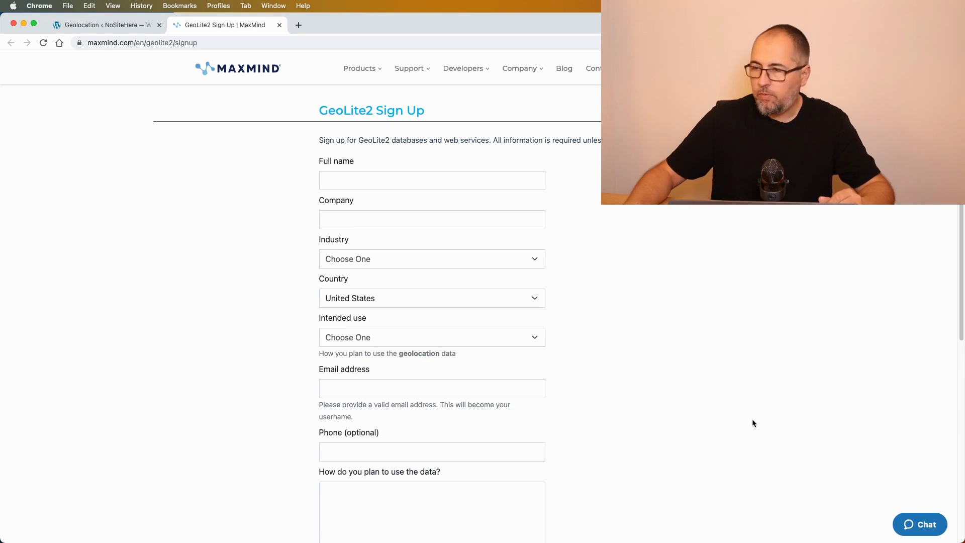
left_click(378, 262)
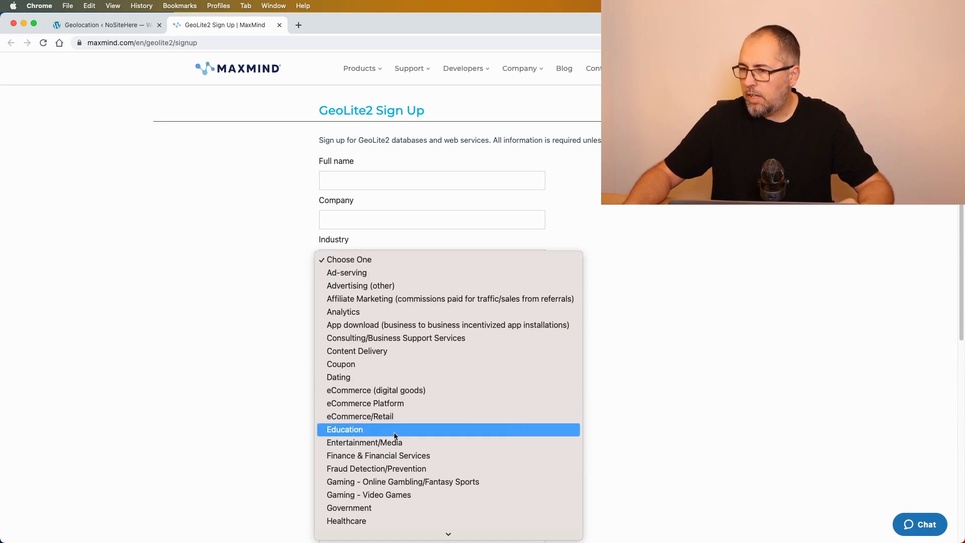
left_click(393, 417)
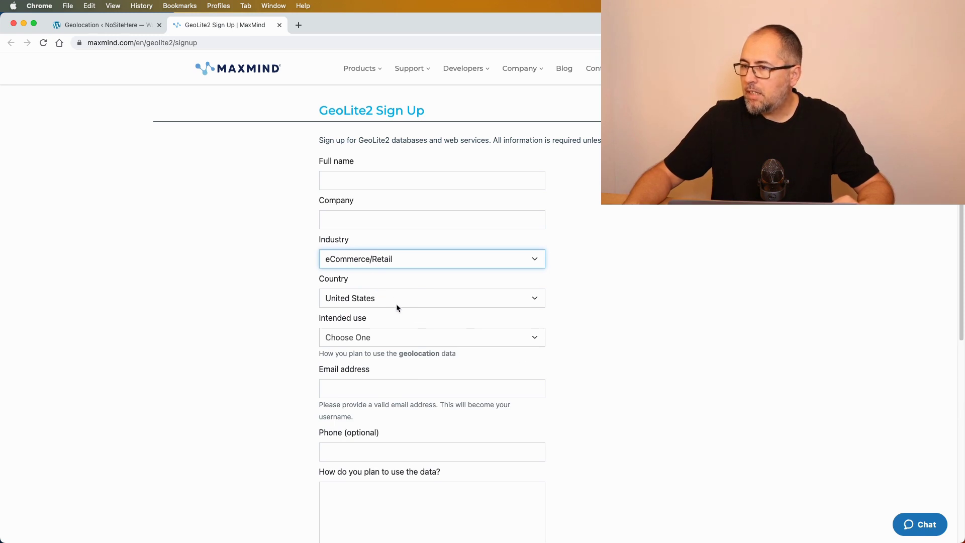
left_click(406, 339)
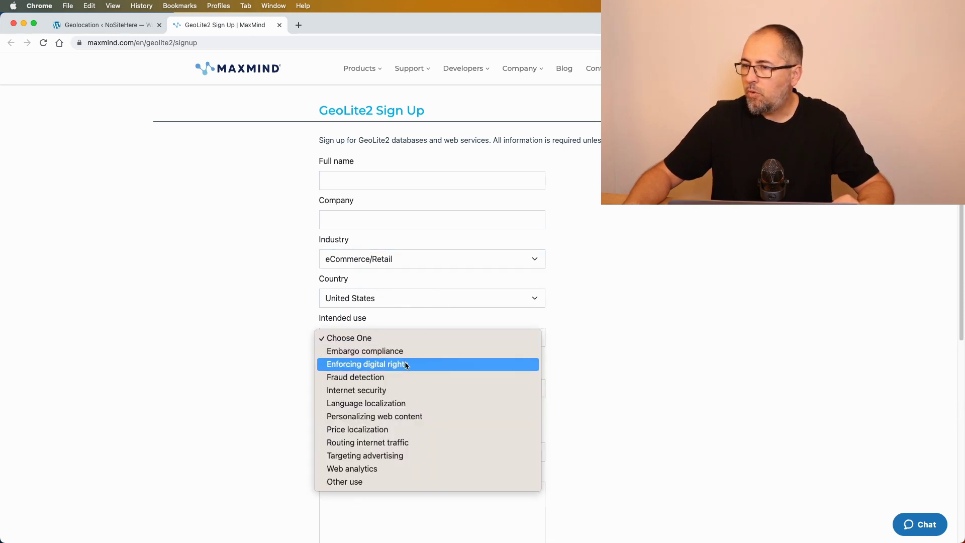
left_click(405, 362)
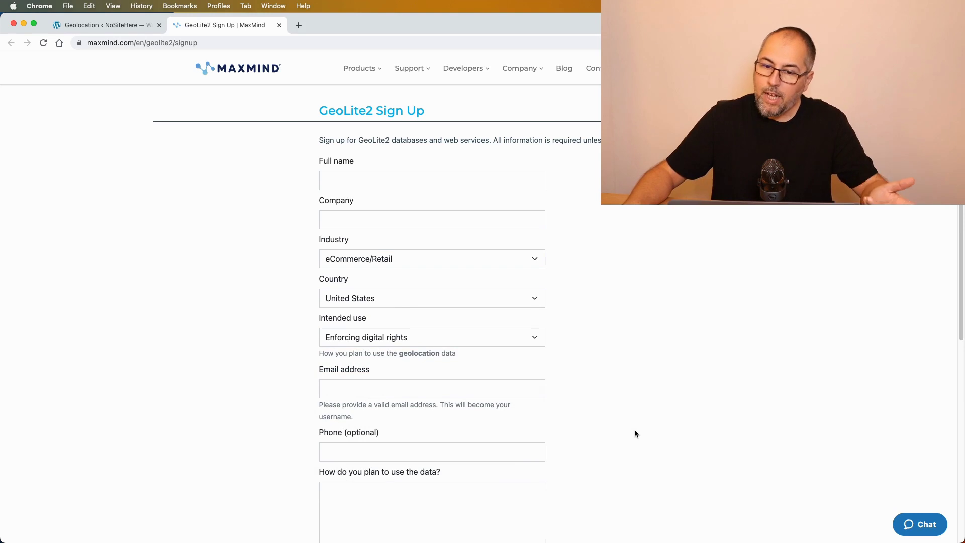
scroll(615, 416, "down", 4)
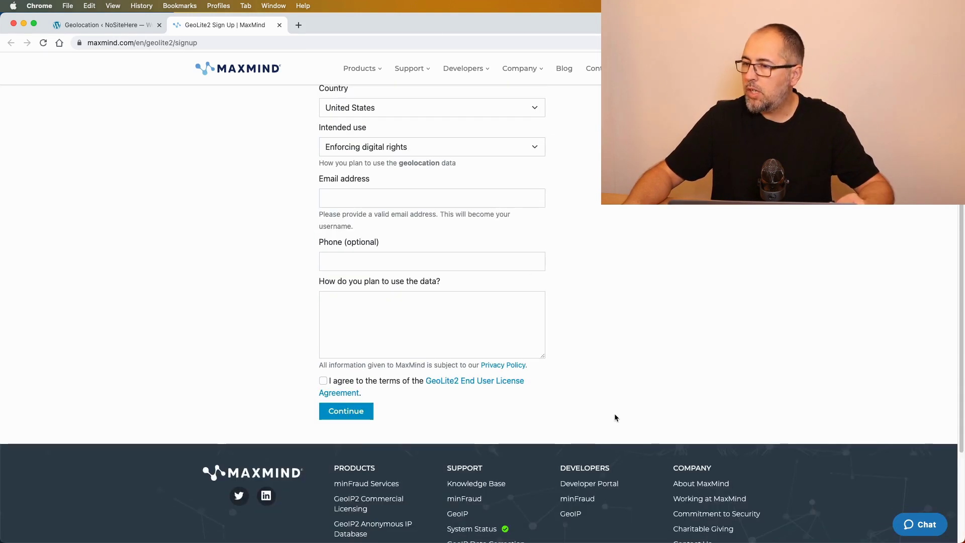
- Finish MaxMind account creation and log in to reach the Account Summary page
scroll(614, 415, "up", 5)
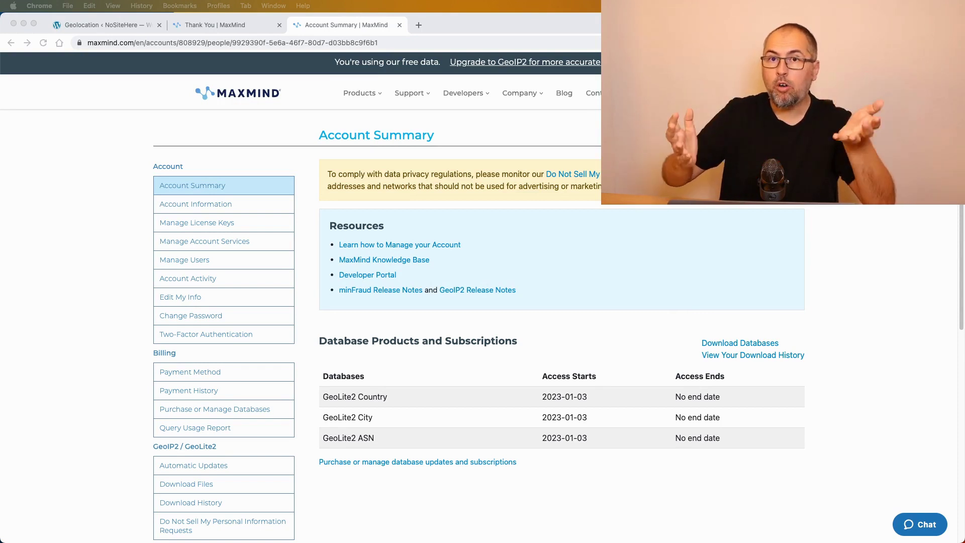
left_click(528, 229)
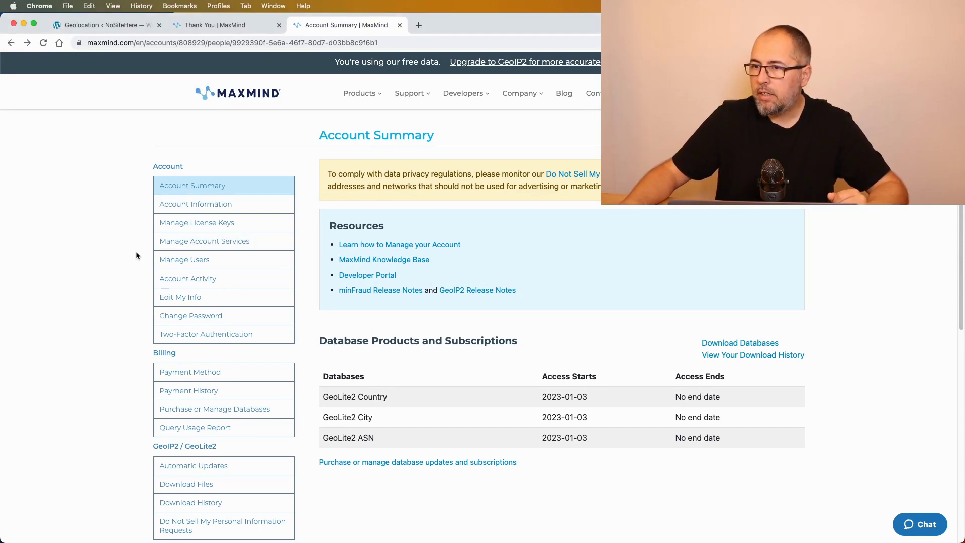
- Generate License Key #3, answering No to GeoIP Update use, and copy its value
left_click(187, 224)
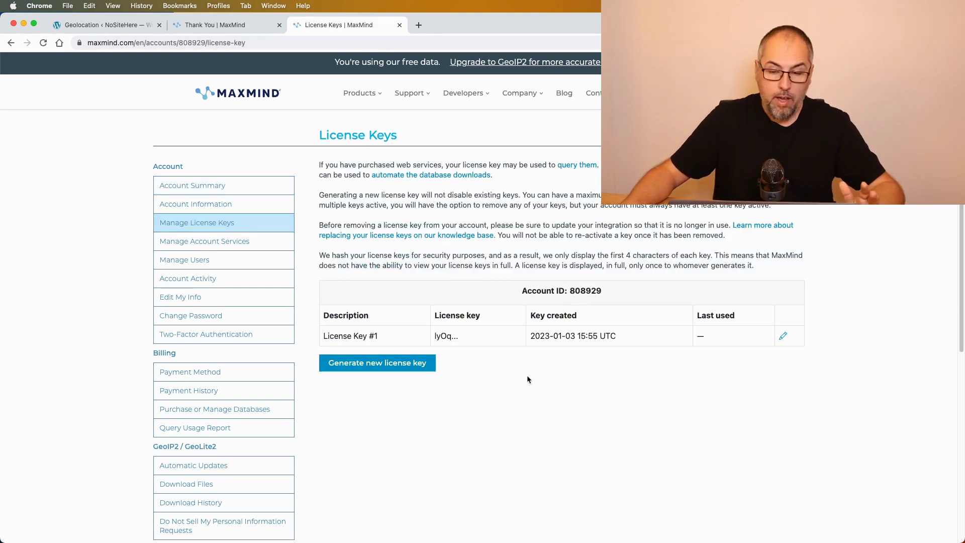
left_click(405, 372)
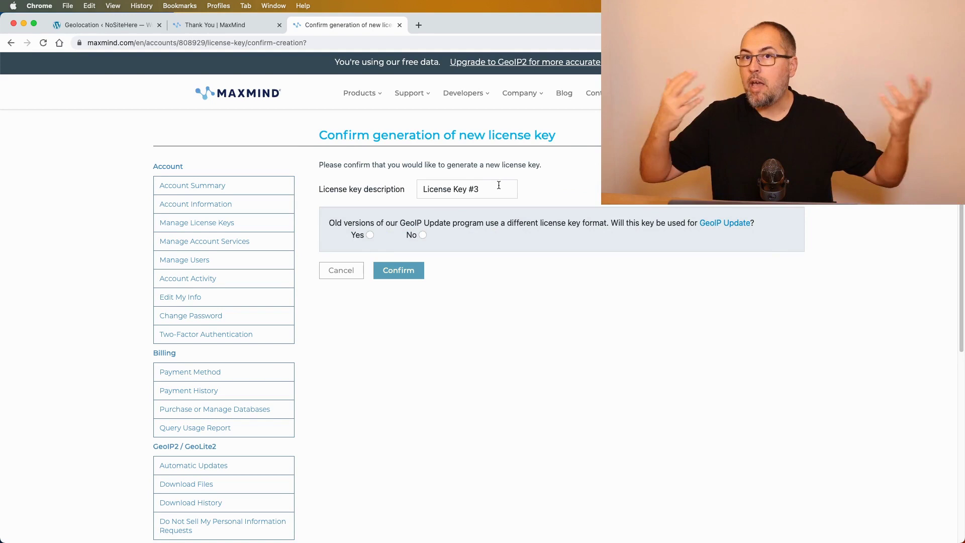
left_click(423, 234)
left_click(393, 274)
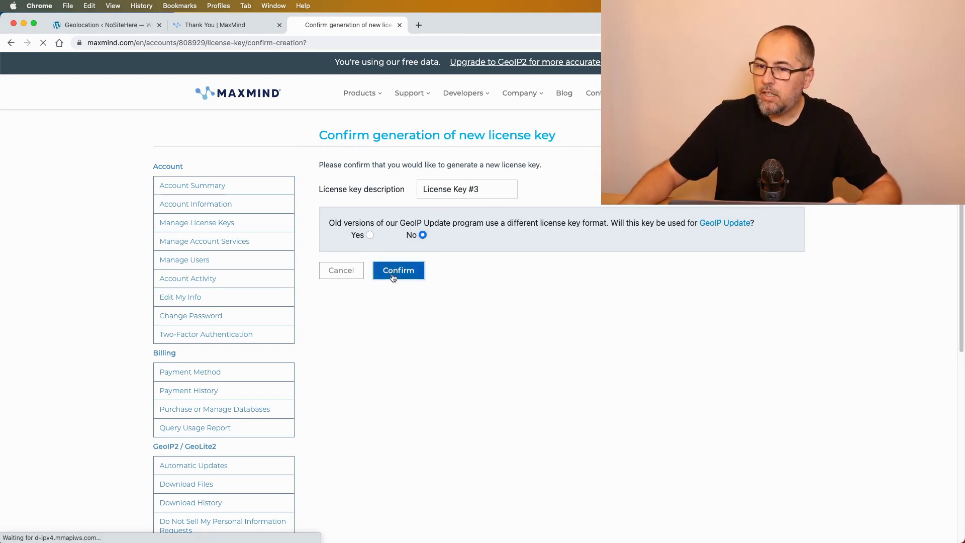
left_click(400, 303)
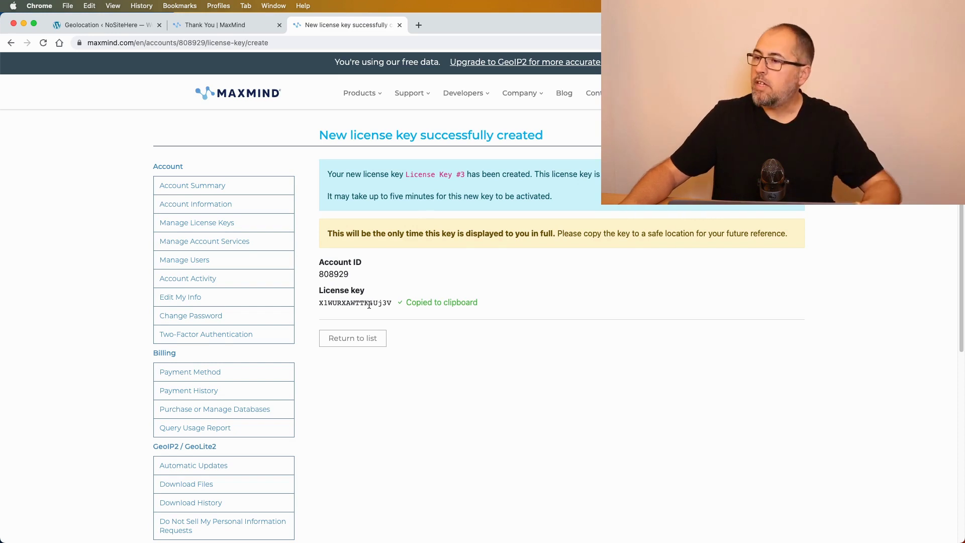
- Paste the copied MaxMind key into ConsentMagic's Geolocation License key field
left_click(113, 27)
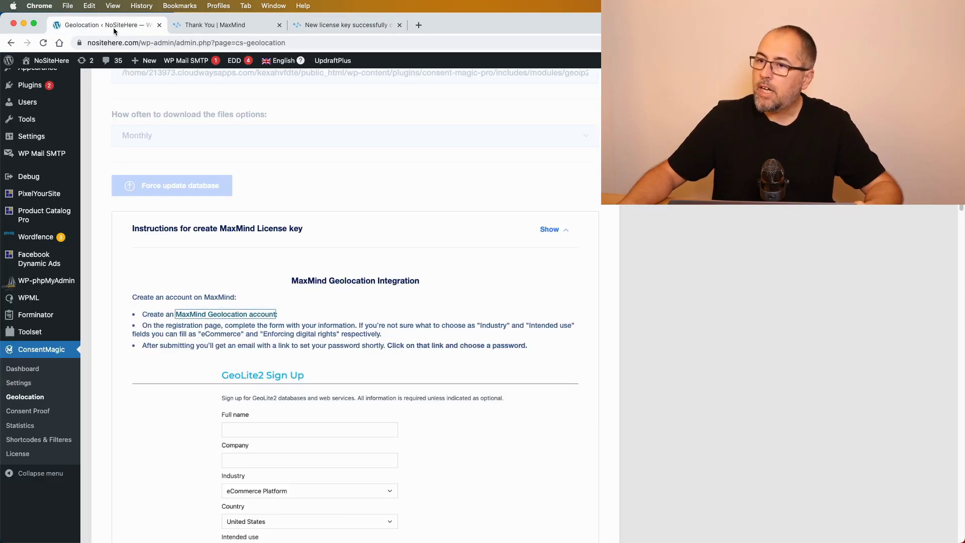
scroll(321, 149, "up", 5)
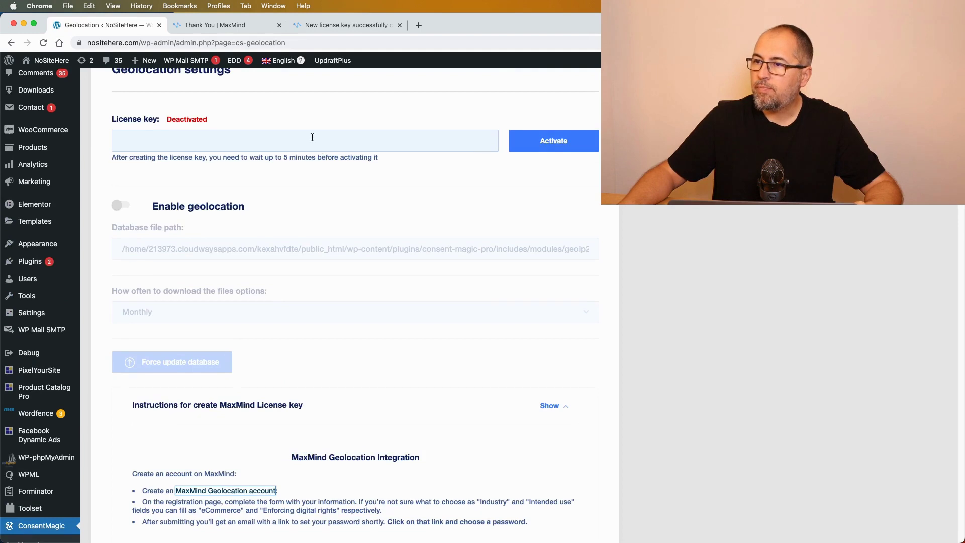
left_click(312, 137)
right_click(312, 137)
left_click(336, 209)
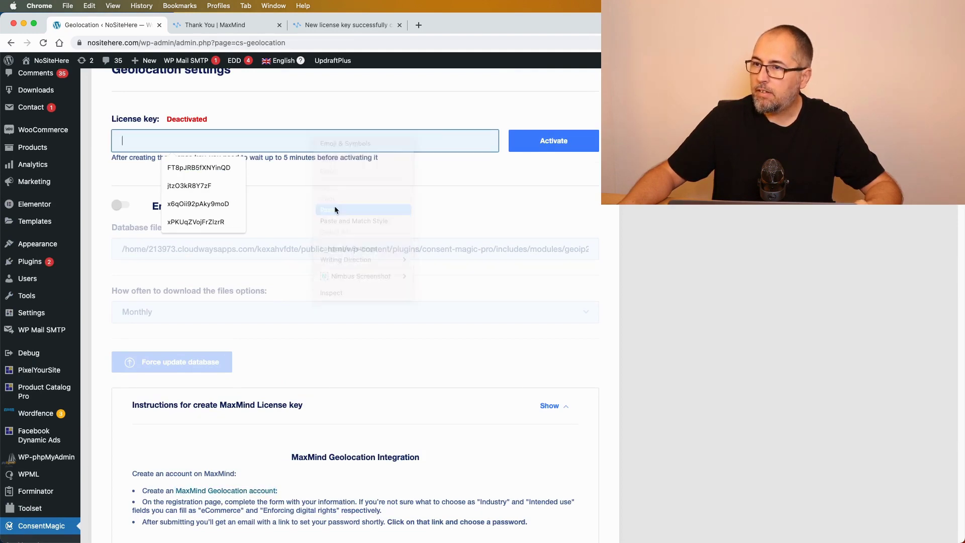
- Activate the license key, retrying until its status shows Activated
left_click(553, 141)
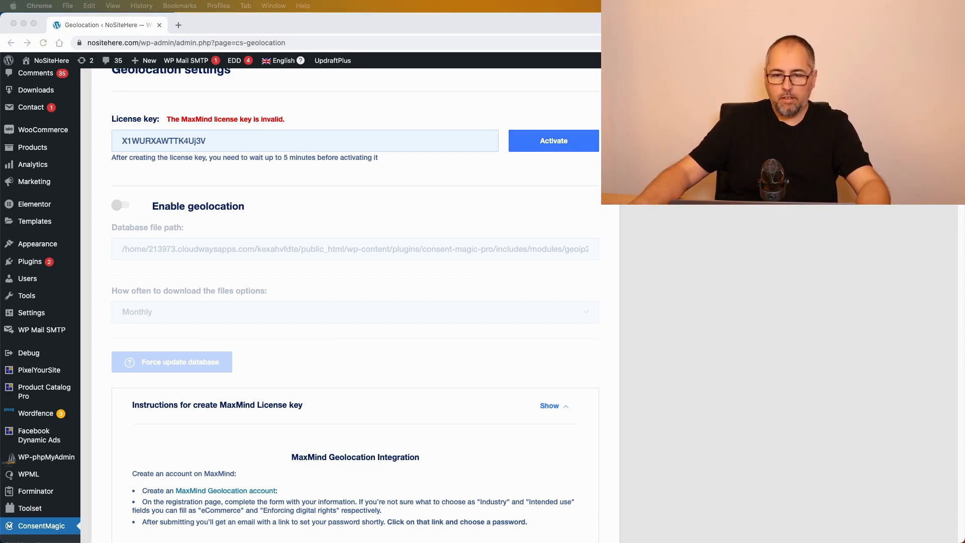
left_click(569, 167)
left_click(550, 143)
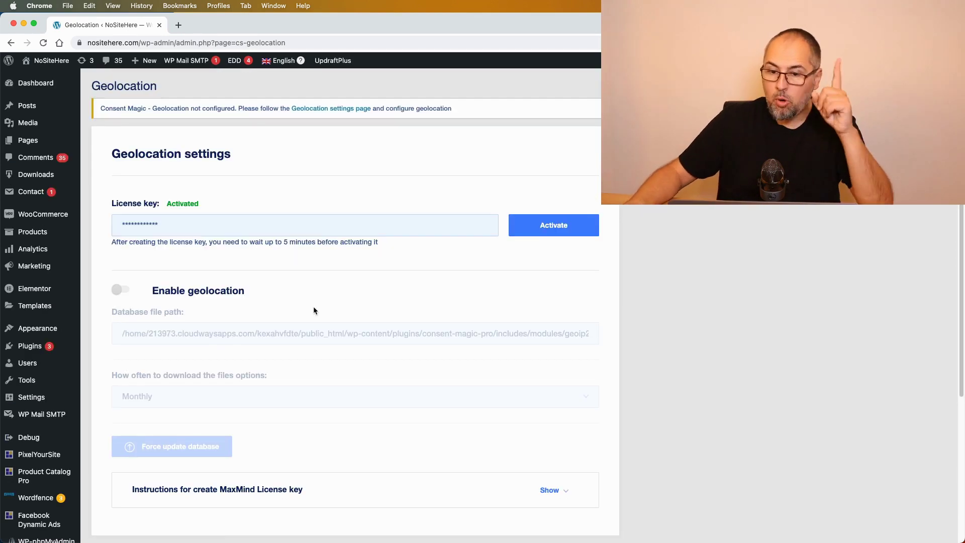
- Switch on Enable geolocation and save with Update Settings
left_click(116, 291)
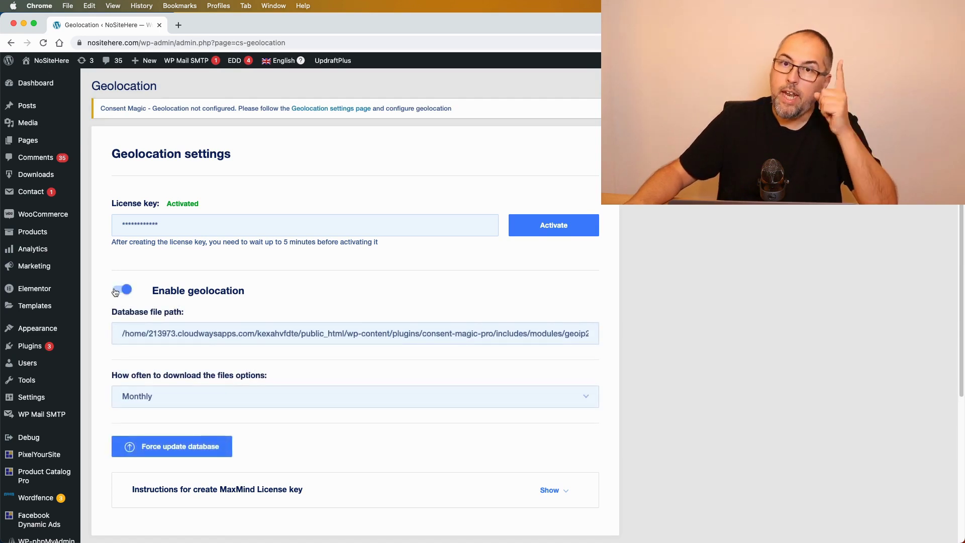
scroll(456, 289, "down", 5)
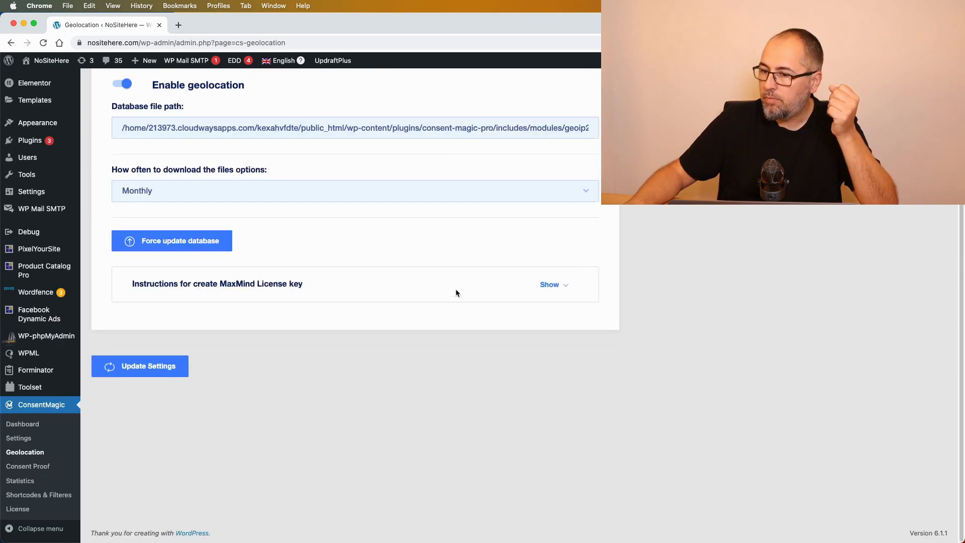
left_click(178, 373)
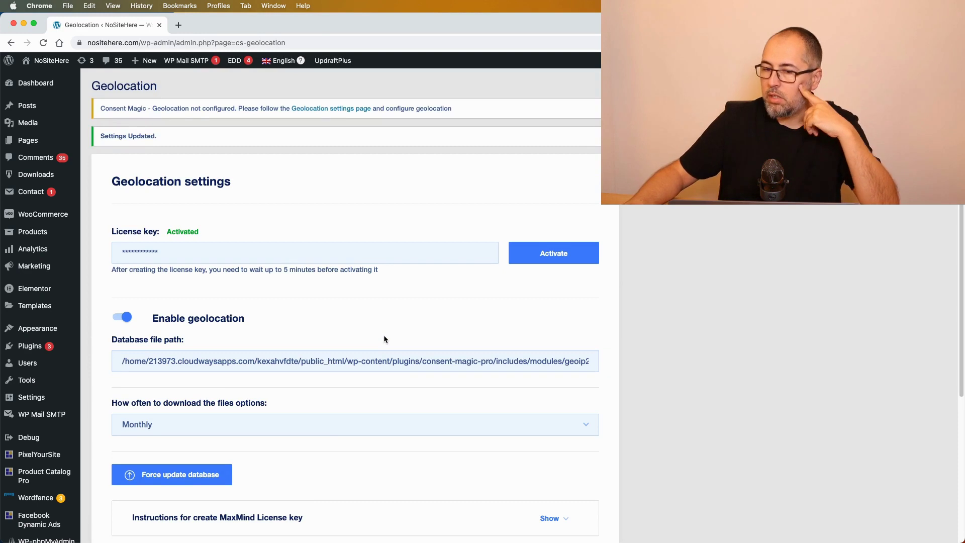
- Keep the database download frequency at Monthly, then go to the ConsentMagic Dashboard
scroll(384, 336, "down", 5)
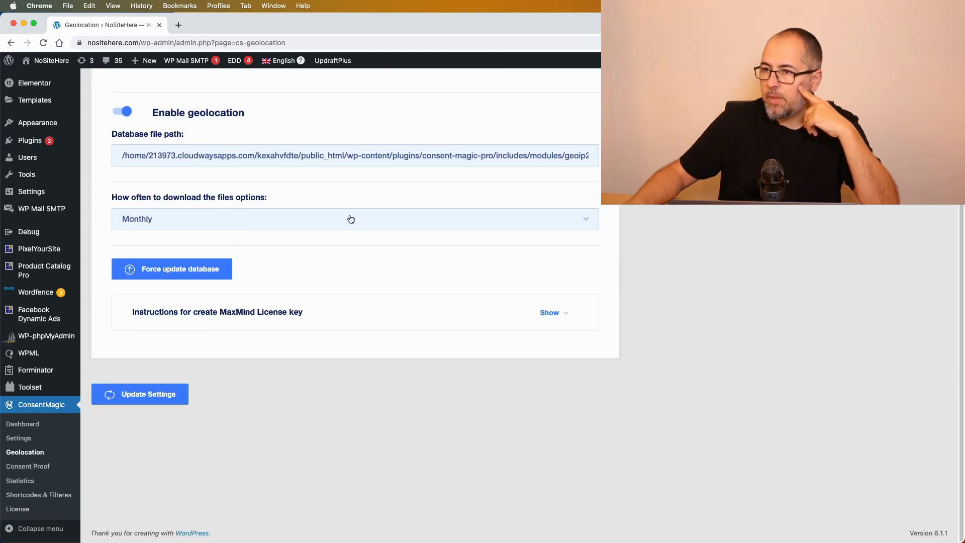
left_click(270, 221)
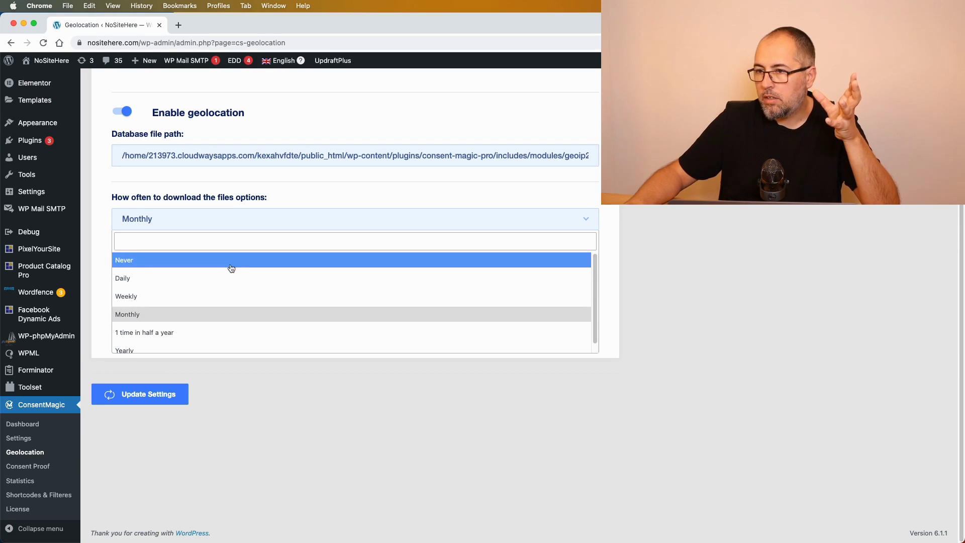
left_click(286, 195)
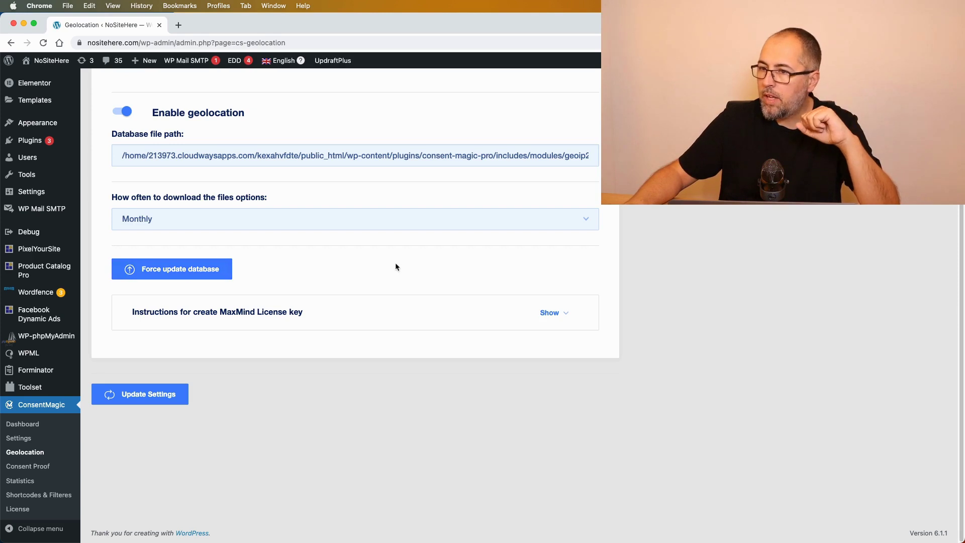
left_click(29, 425)
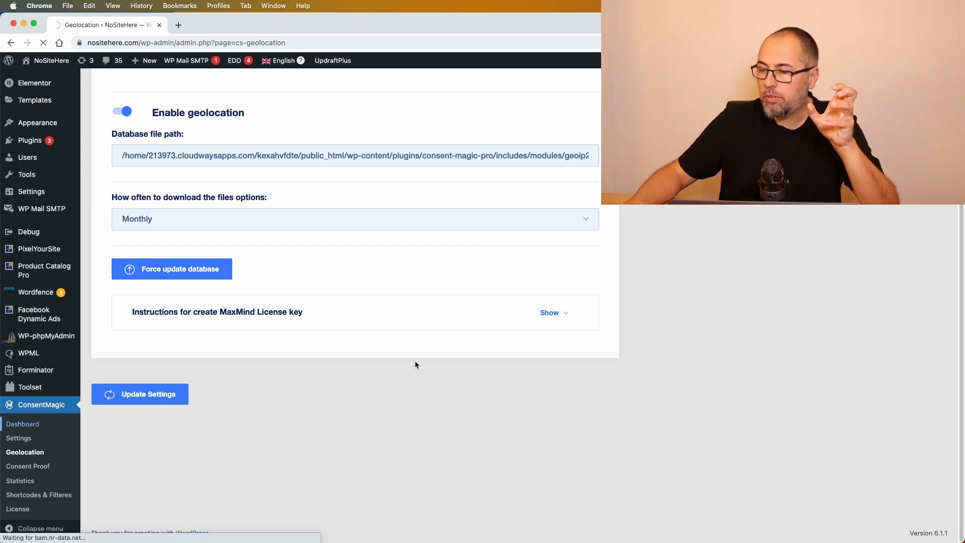
- Scroll the Dashboard to the Rules list to check GDPR, CCPA and Rest of the world are on
scroll(415, 360, "down", 4)
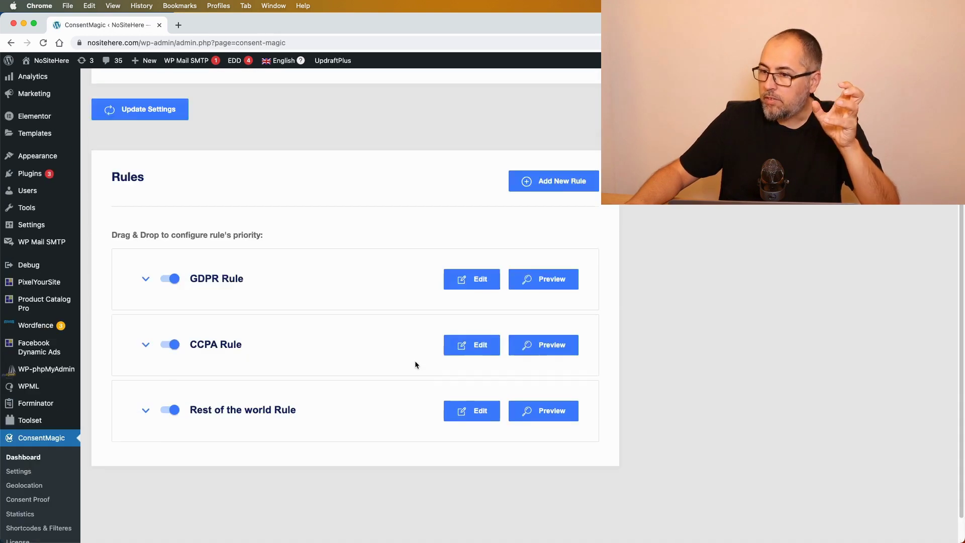